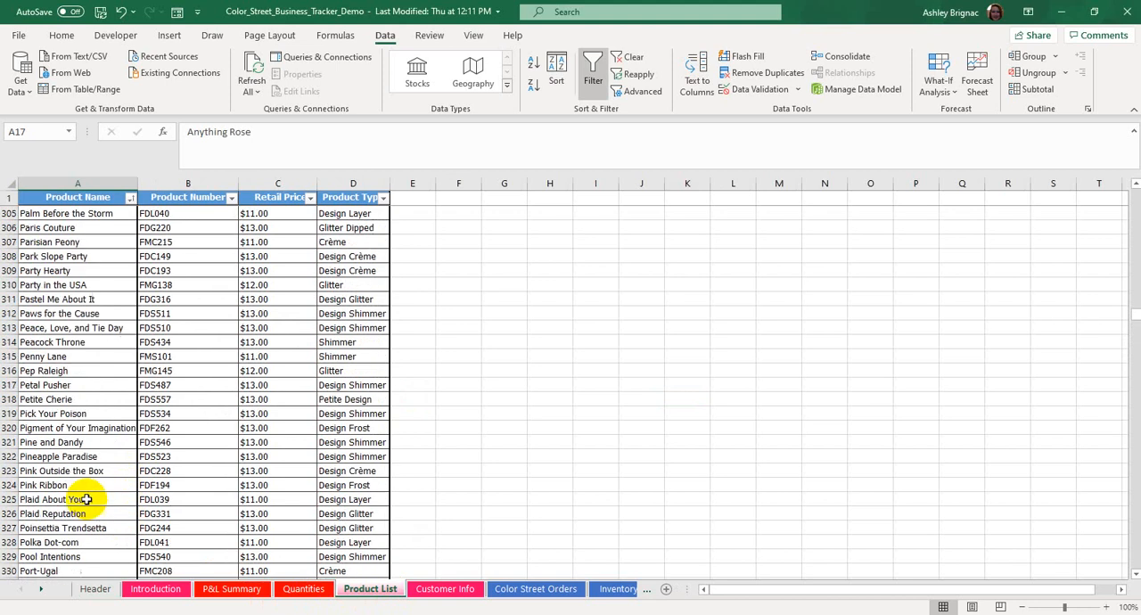
Review the Product Name column of the tracker's Product List sheet back up to its first rows.
scroll(105, 456, "up", 20)
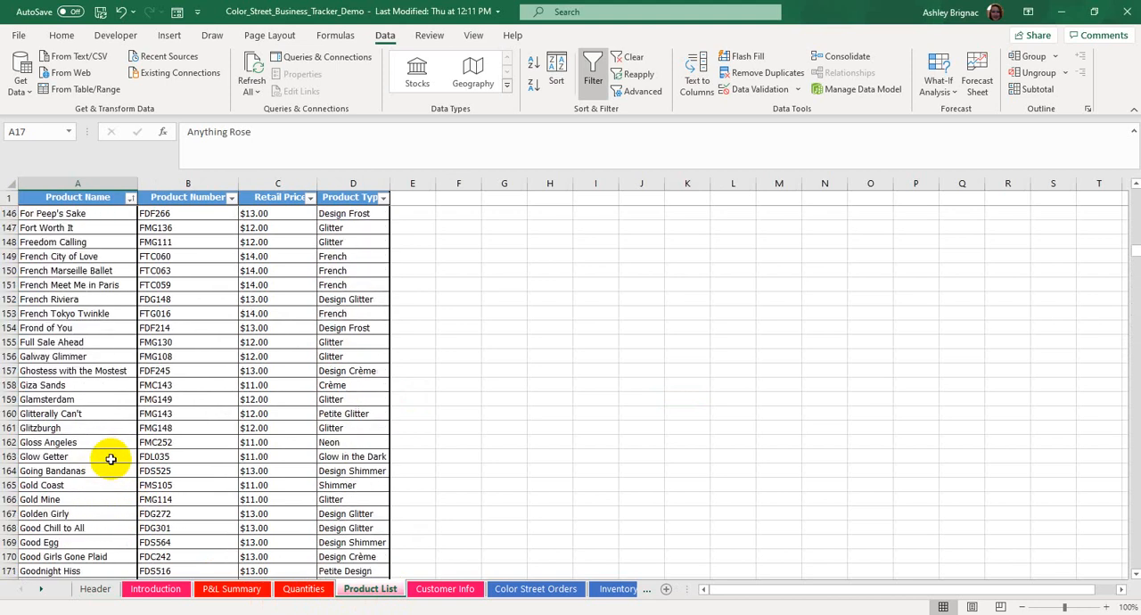
scroll(120, 432, "up", 7)
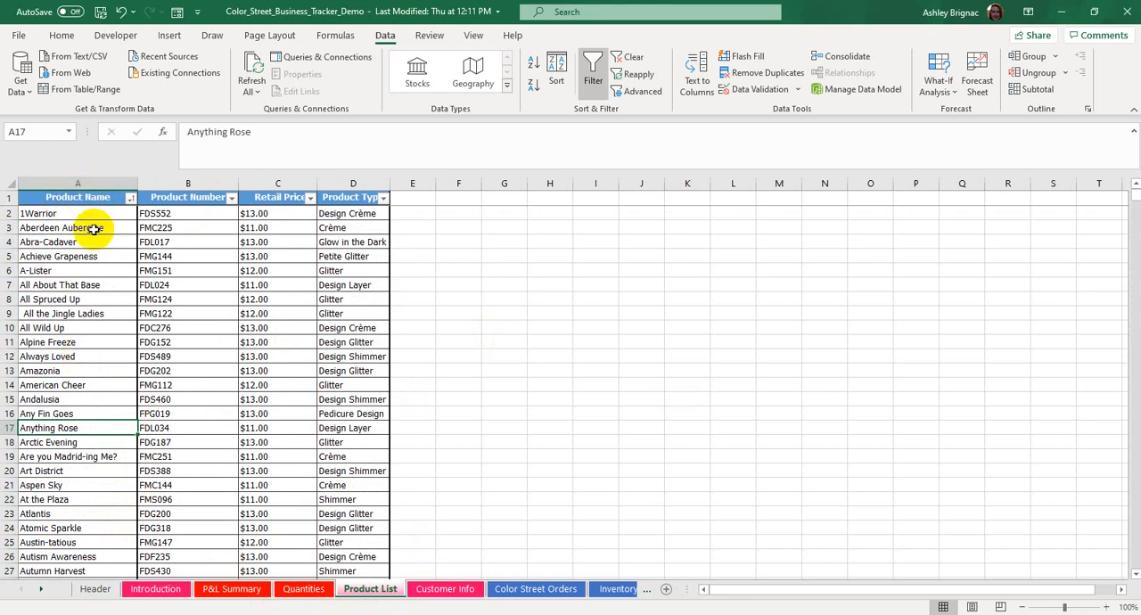
left_click(90, 183)
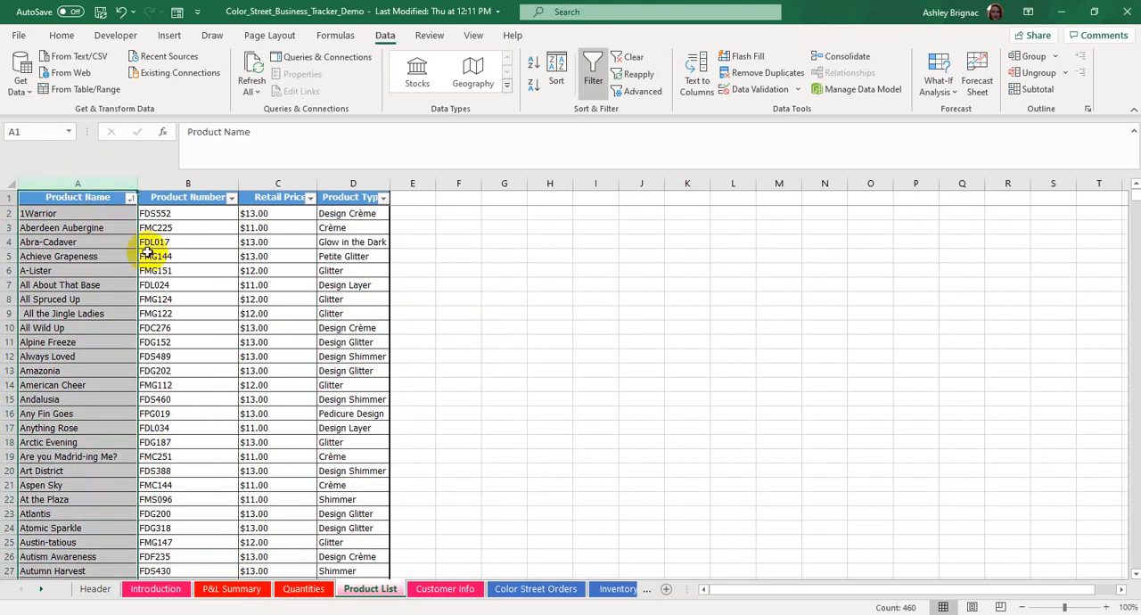
left_click(107, 227)
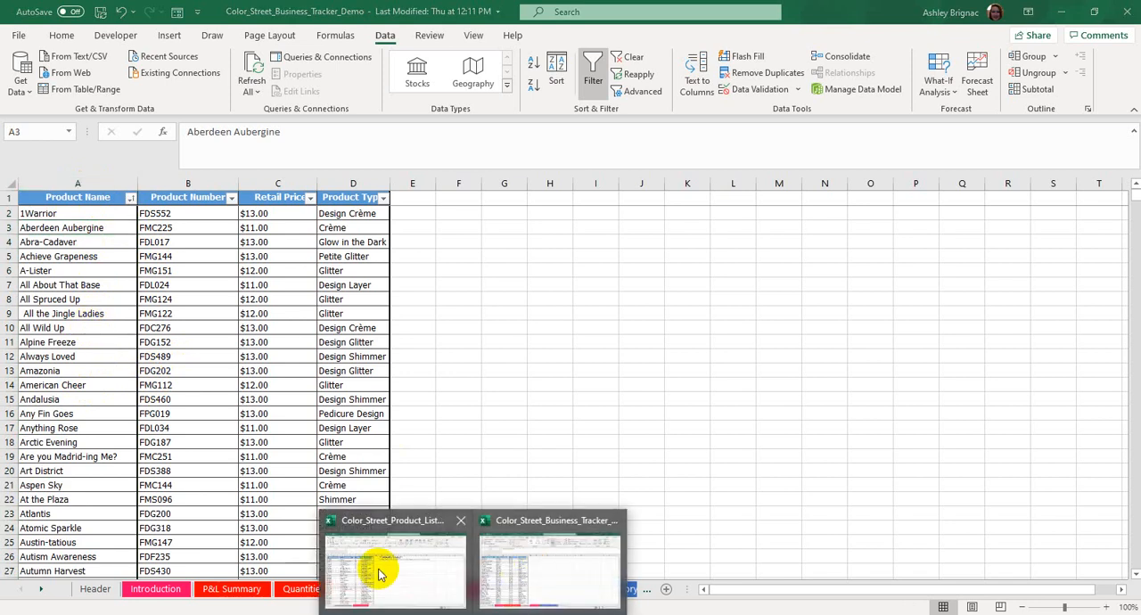
Switch to the Color_Street_Product_List_082520 workbook and compare its 2017-2020 Version and New Version sheets, ending on the New Version.
left_click(378, 569)
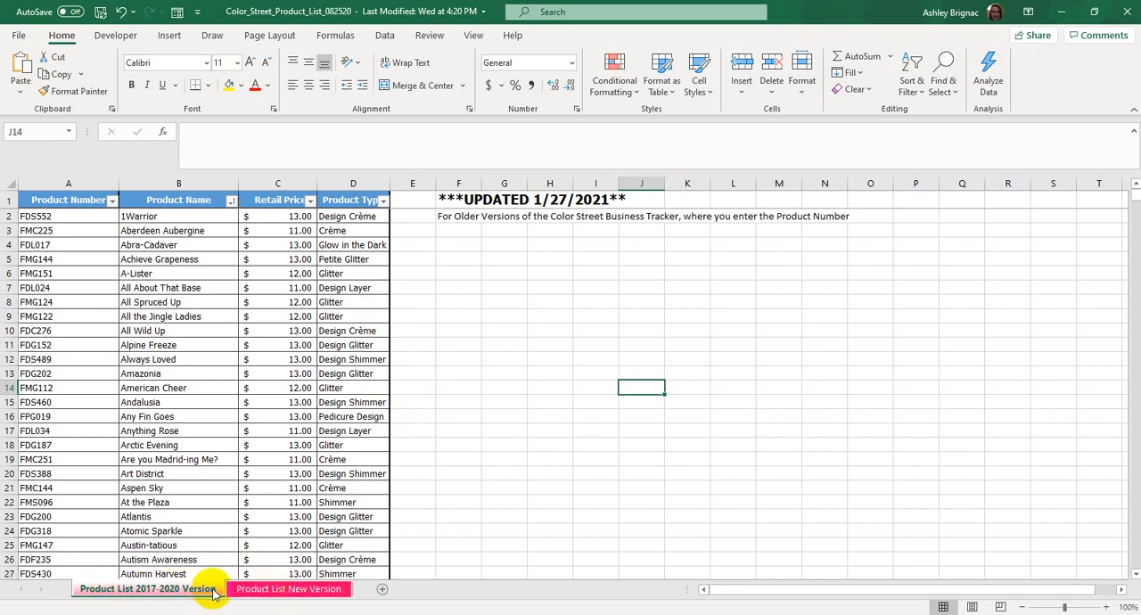
left_click(283, 591)
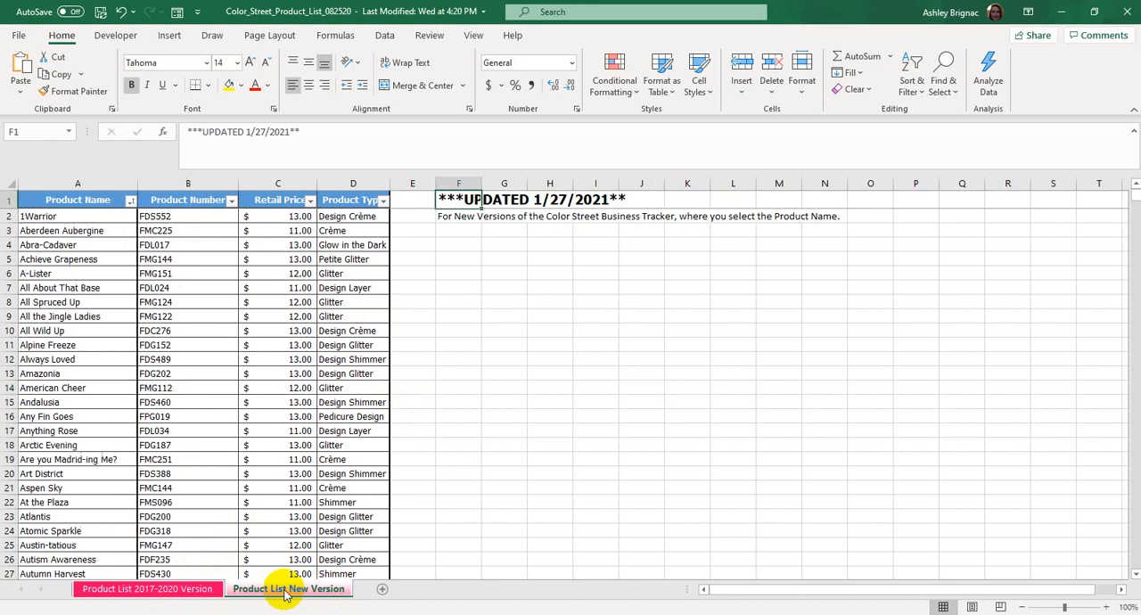
left_click(157, 591)
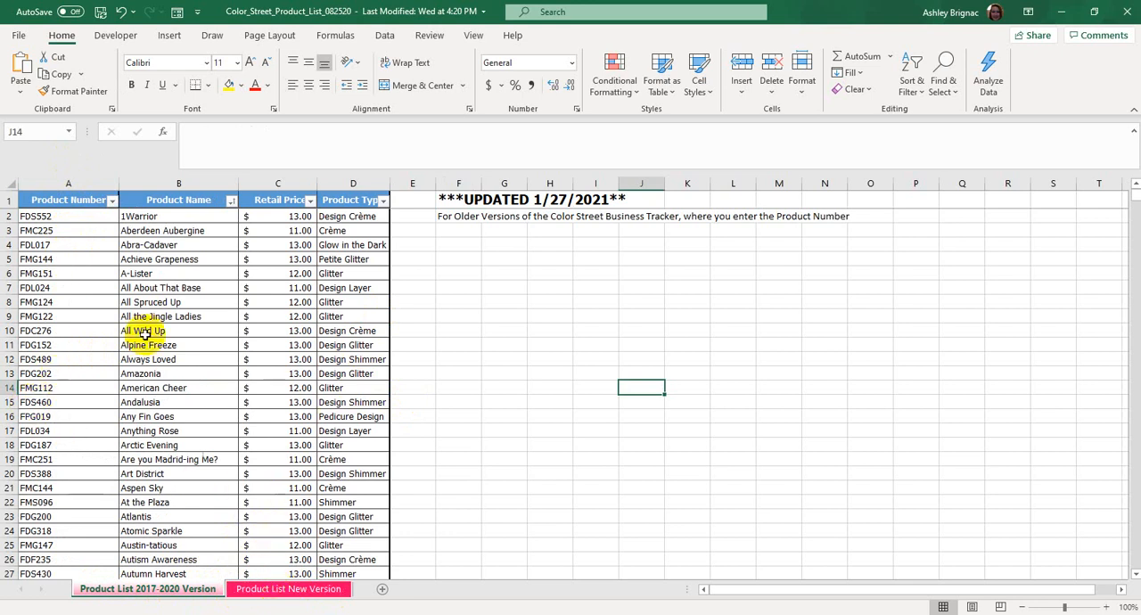
left_click(284, 592)
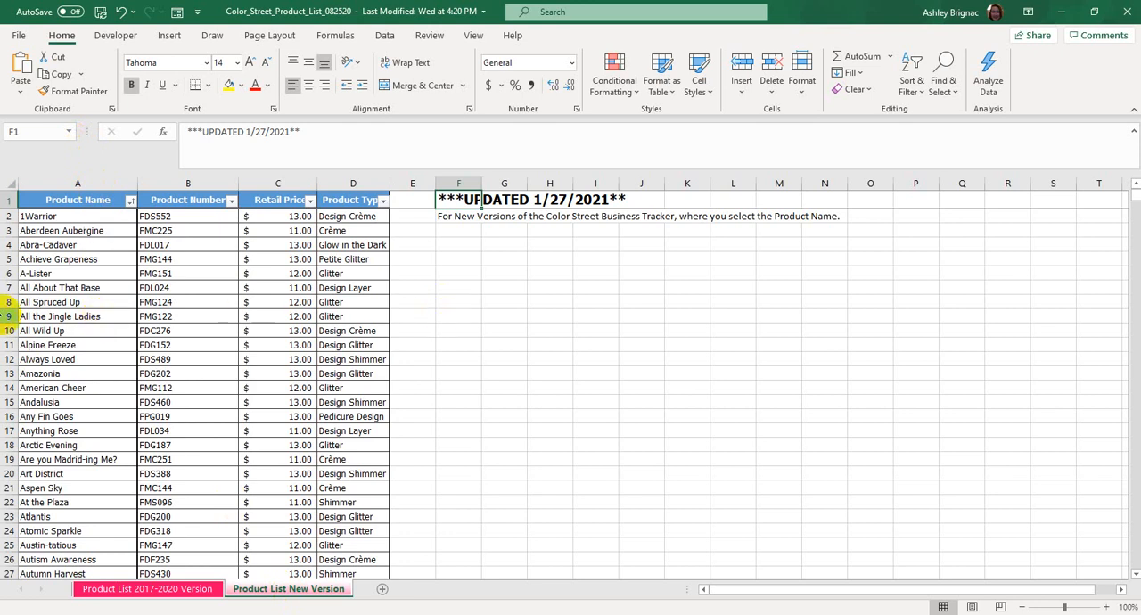
left_click(83, 259)
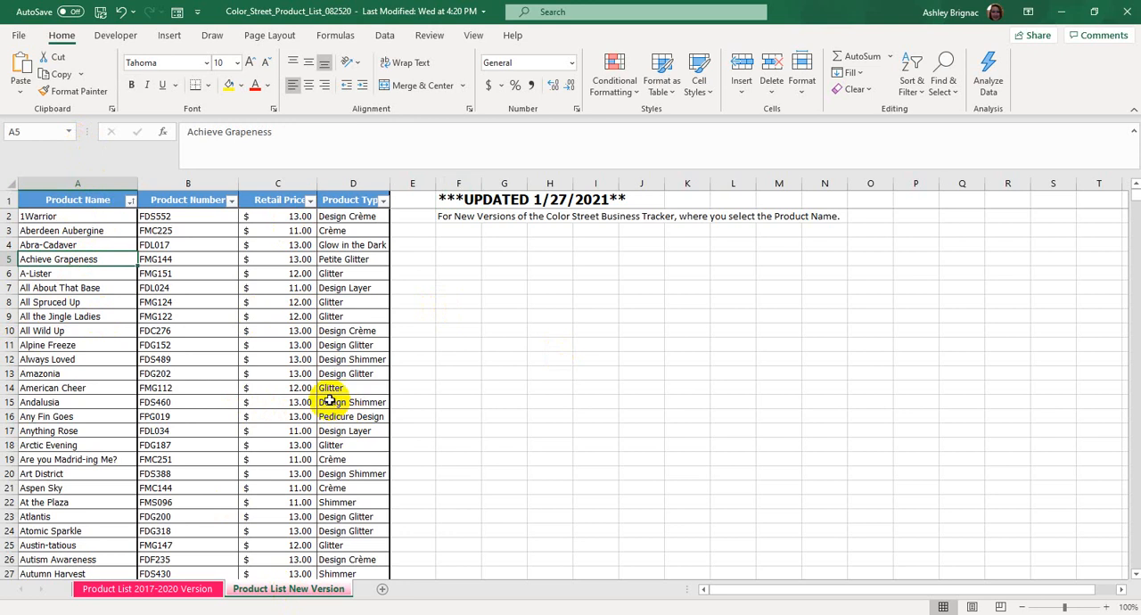
Copy columns A through D, Product Name to Product Type, from the Product List New Version sheet.
left_click(97, 174)
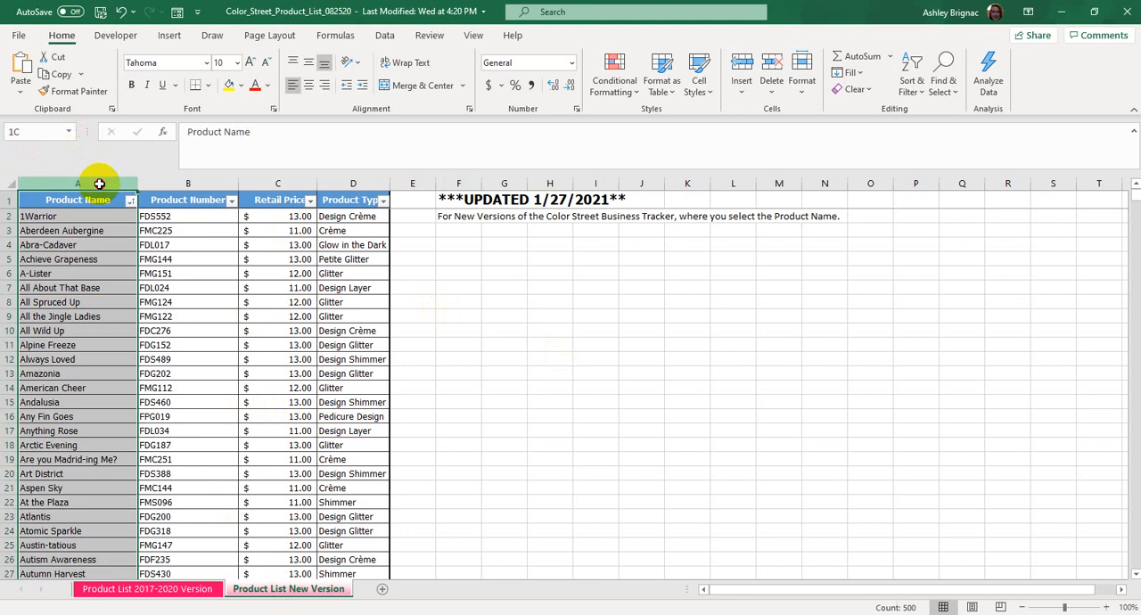
left_click_drag(99, 183, 350, 187)
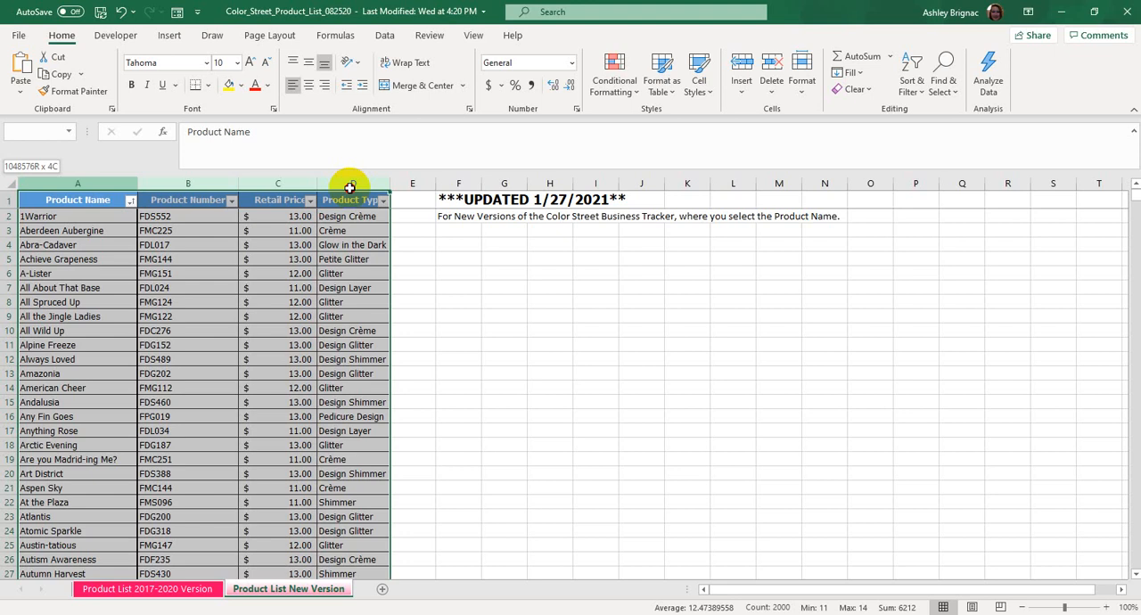
left_click_drag(351, 187, 351, 186)
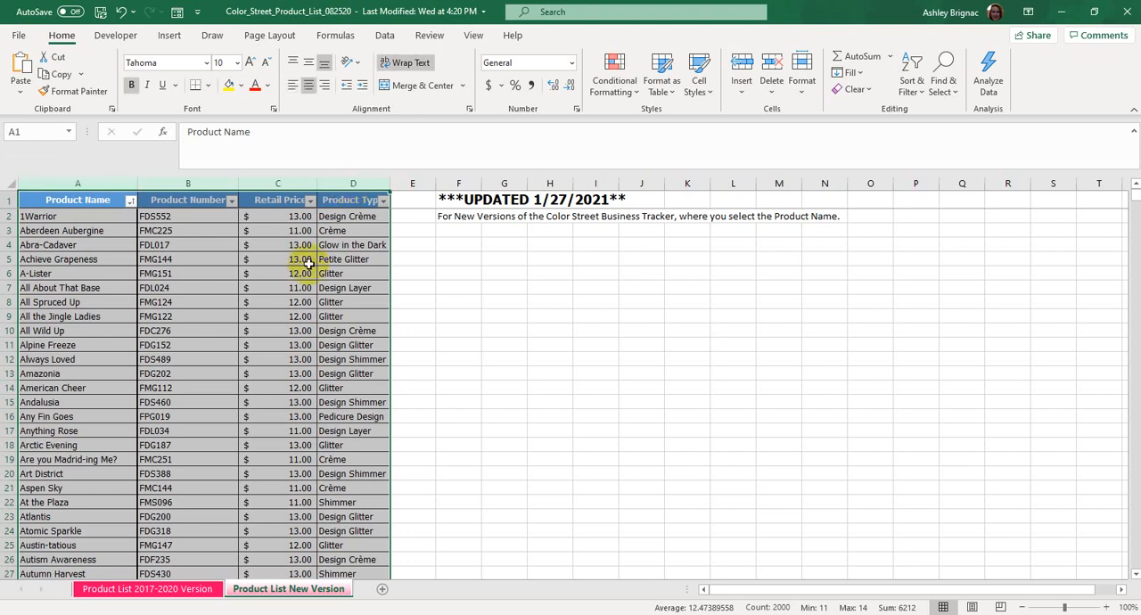
right_click(196, 277)
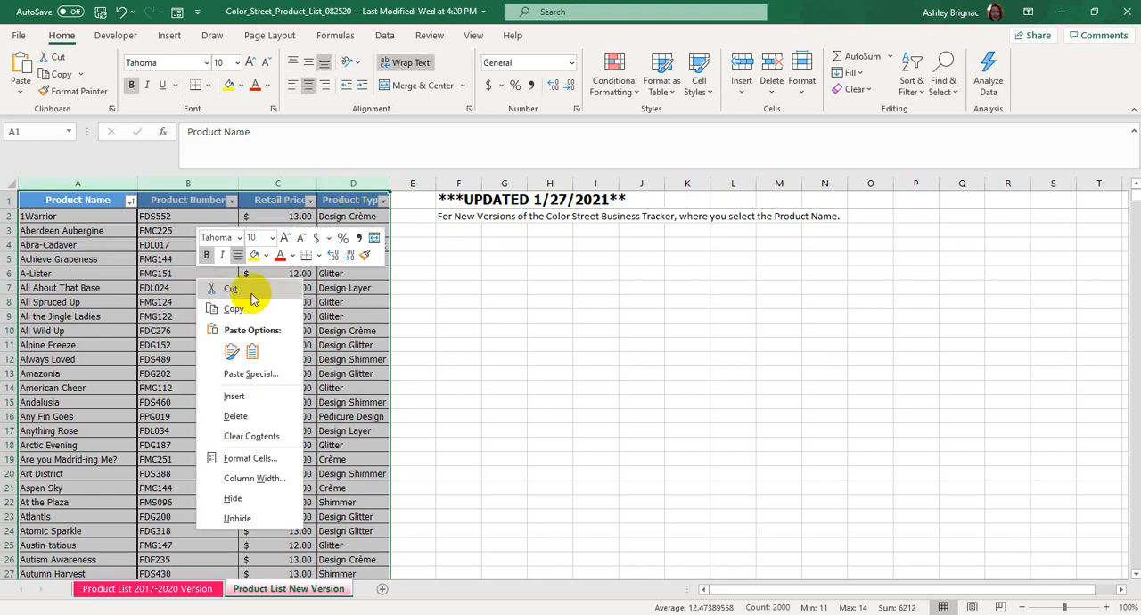
left_click(261, 312)
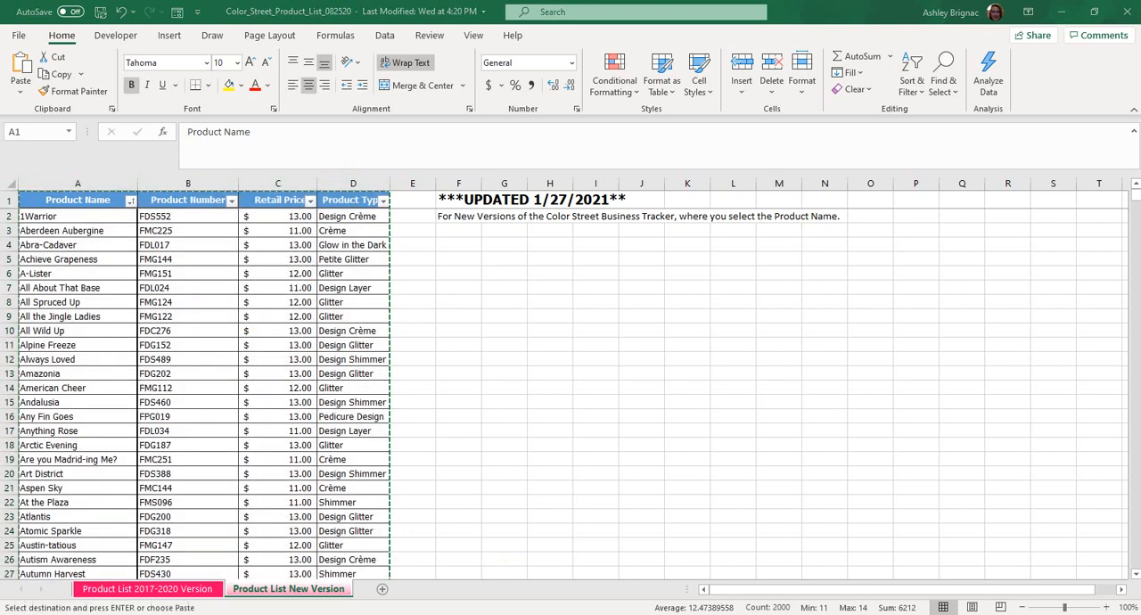
Paste the copied columns as values starting at column A of the Product List sheet in Color_Street_Business_Tracker_Demo.
mouse_move(419, 589)
left_click(524, 584)
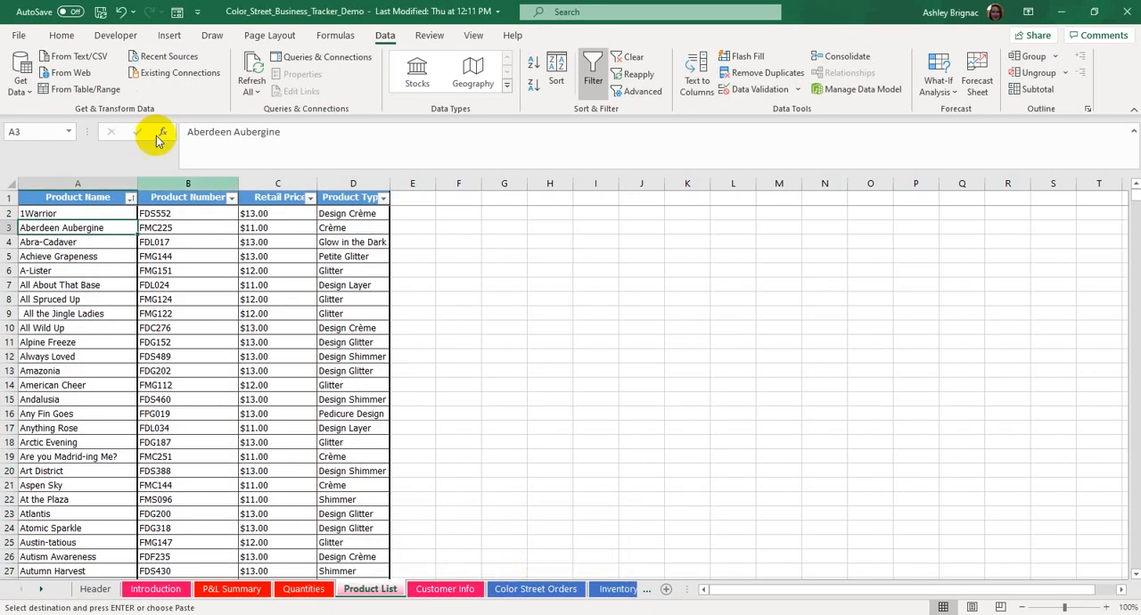
left_click(90, 180)
right_click(91, 182)
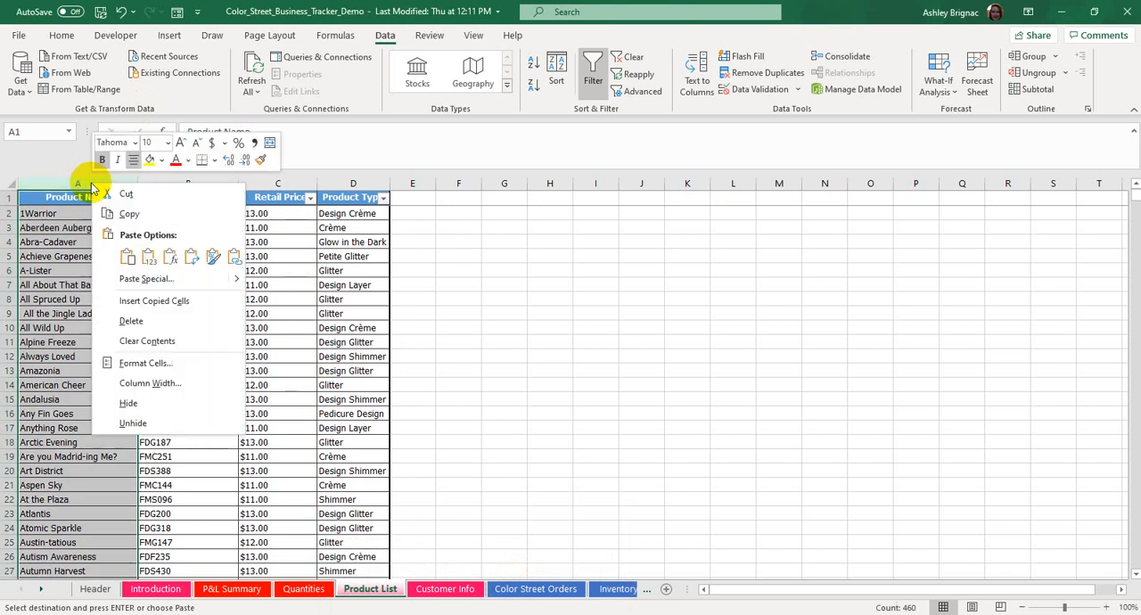
left_click(150, 257)
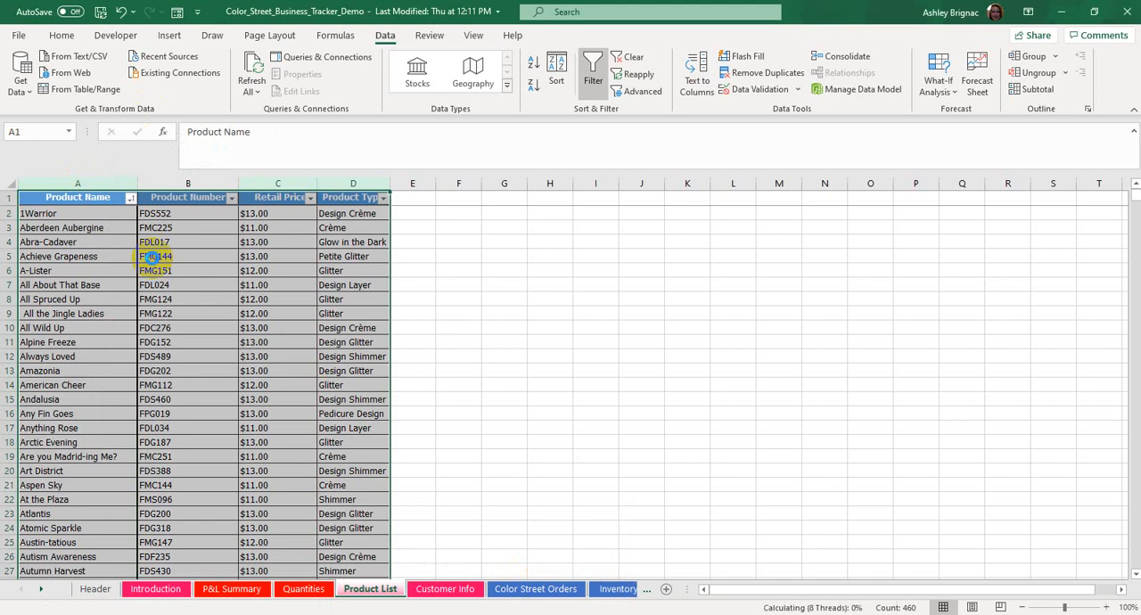
left_click(153, 257)
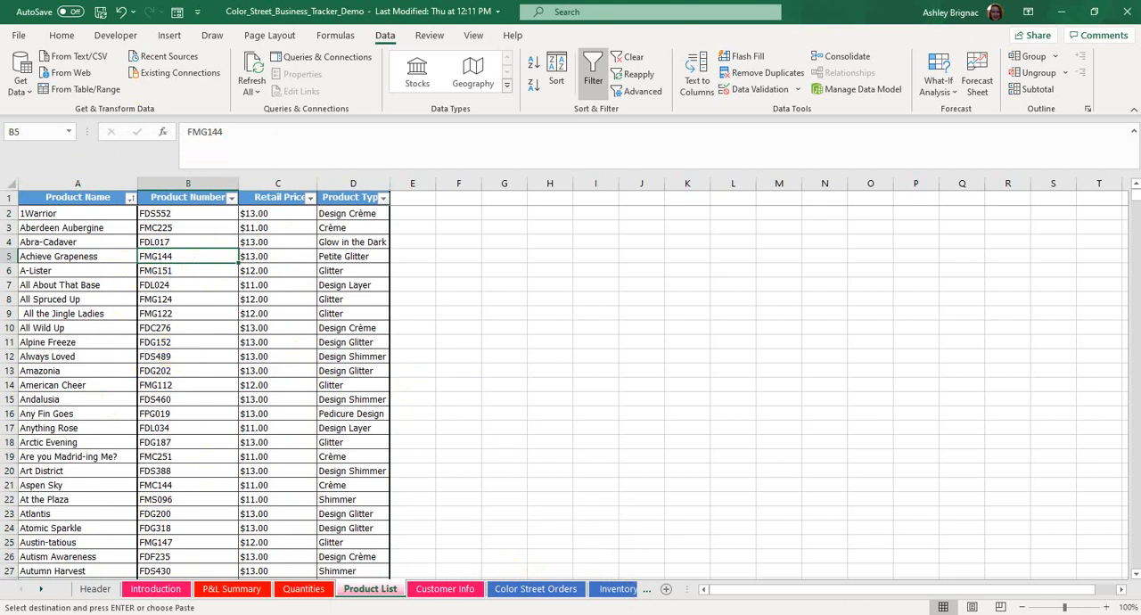
Switch to the Google Sheets home page in the browser and start uploading a file from the device.
mouse_move(509, 614)
left_click(505, 583)
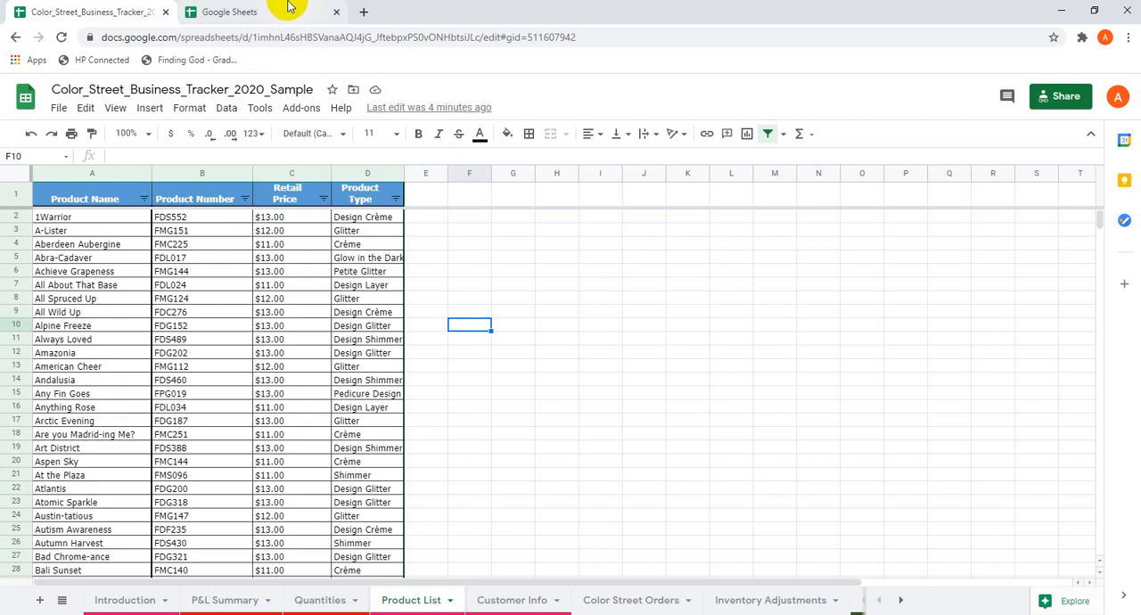
left_click(223, 8)
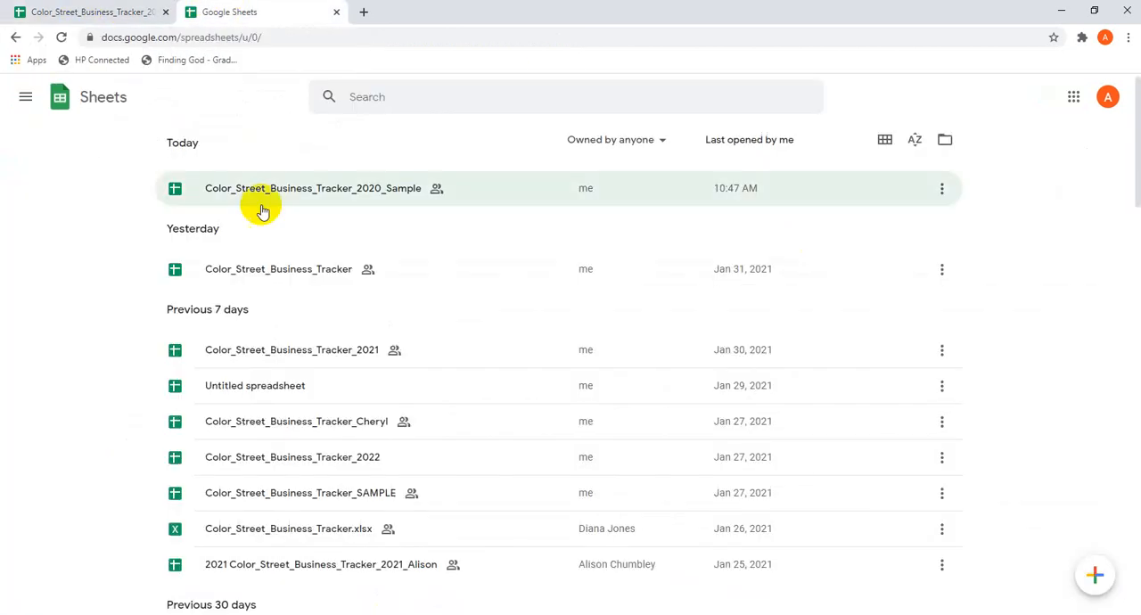
left_click(945, 139)
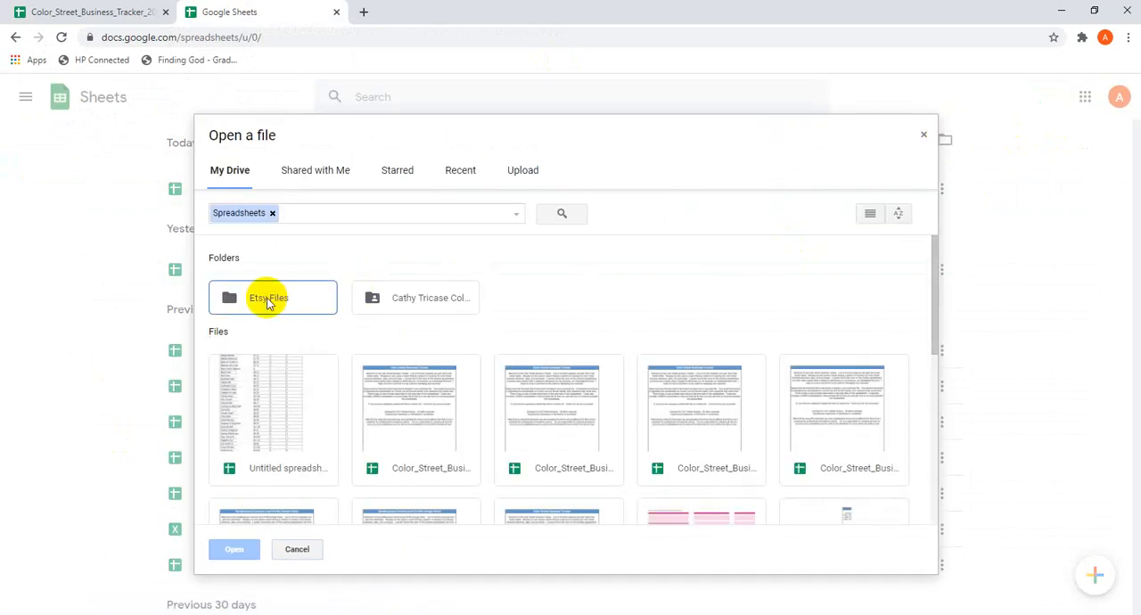
left_click(524, 171)
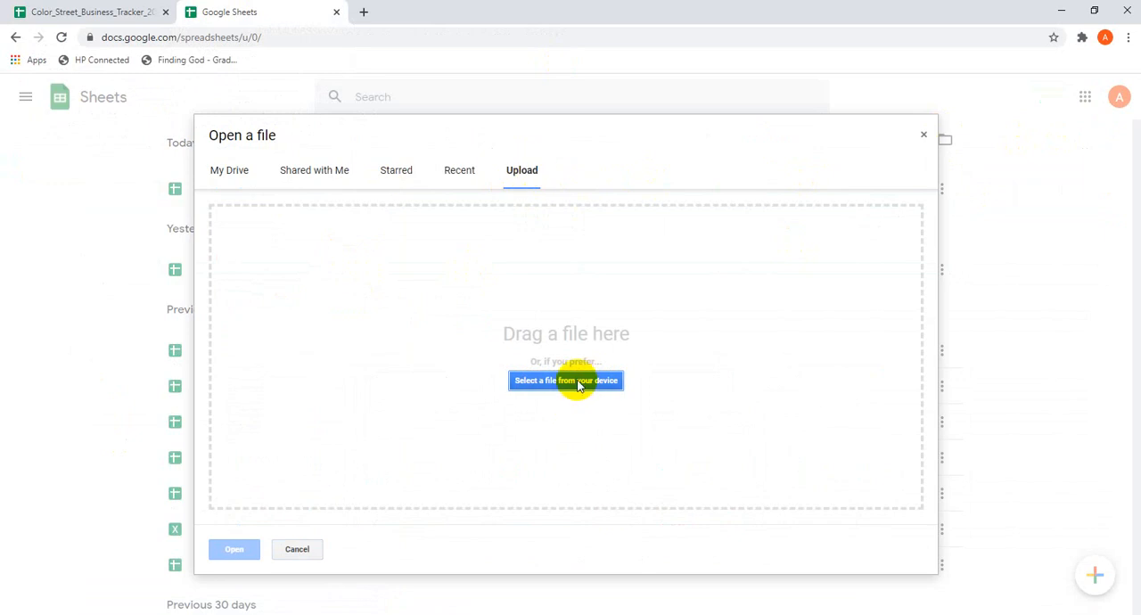
left_click(577, 383)
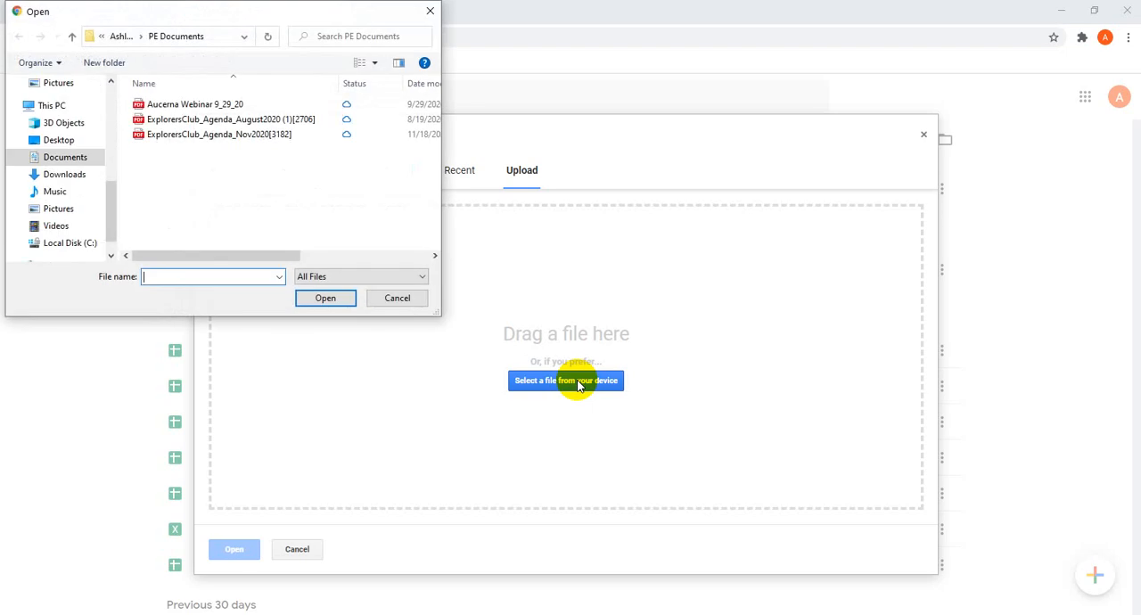
Try to upload Color_Street_Product_List_082520 from the _Color Street folder.
left_click(109, 98)
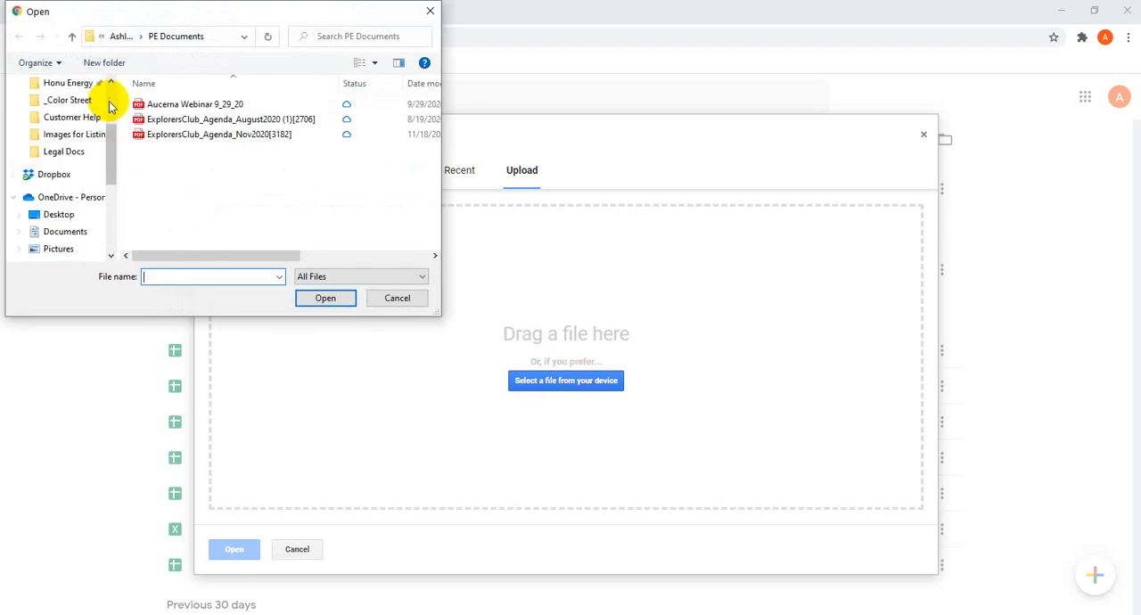
left_click(63, 100)
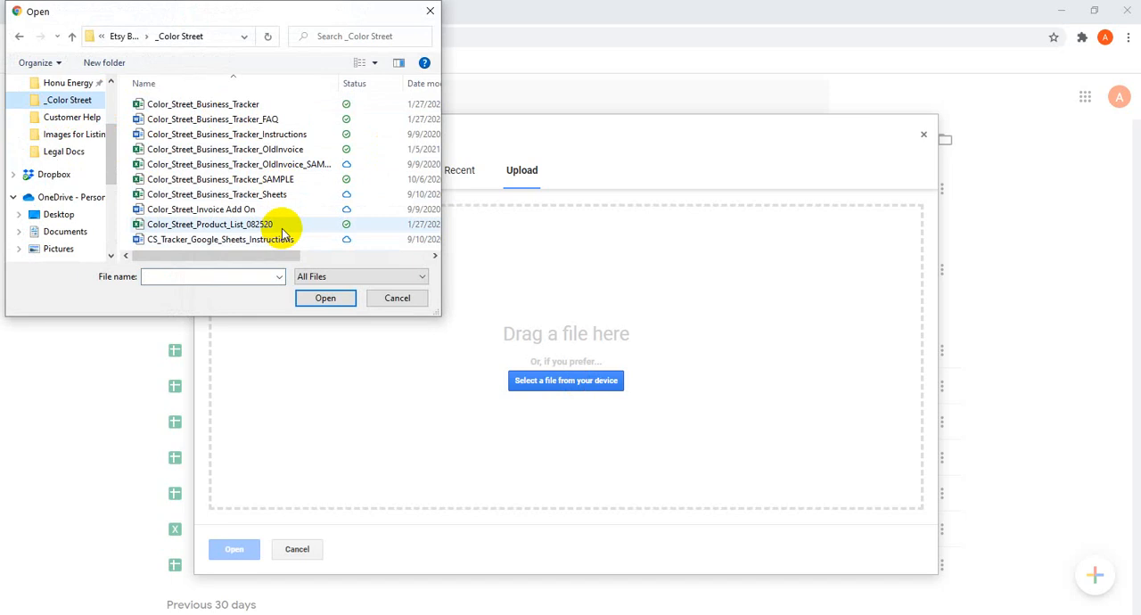
scroll(65, 198, "down", 1)
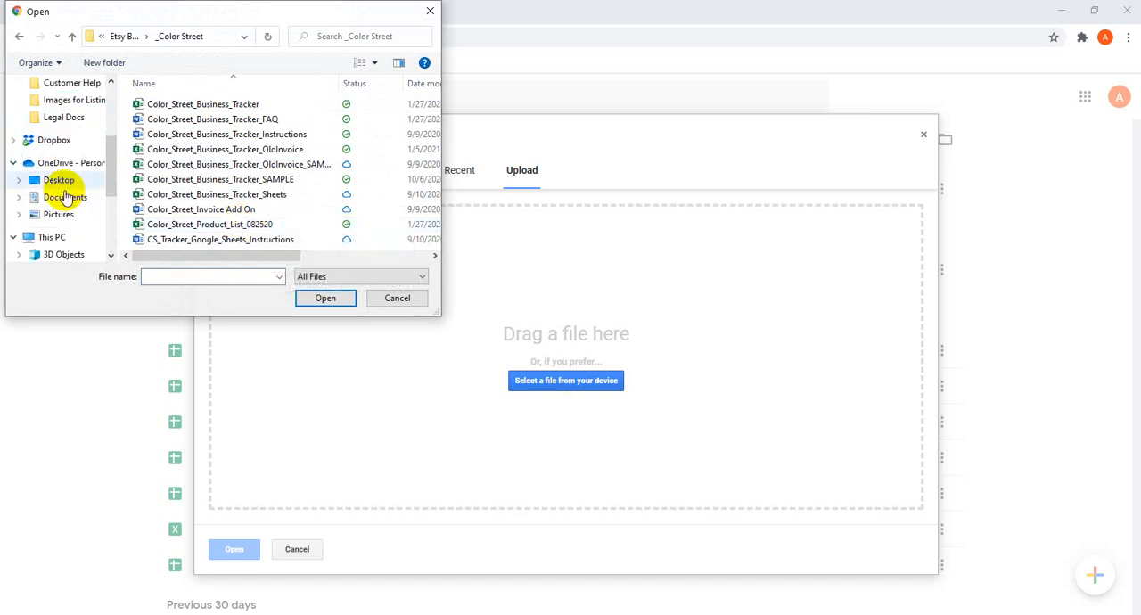
scroll(66, 192, "up", 4)
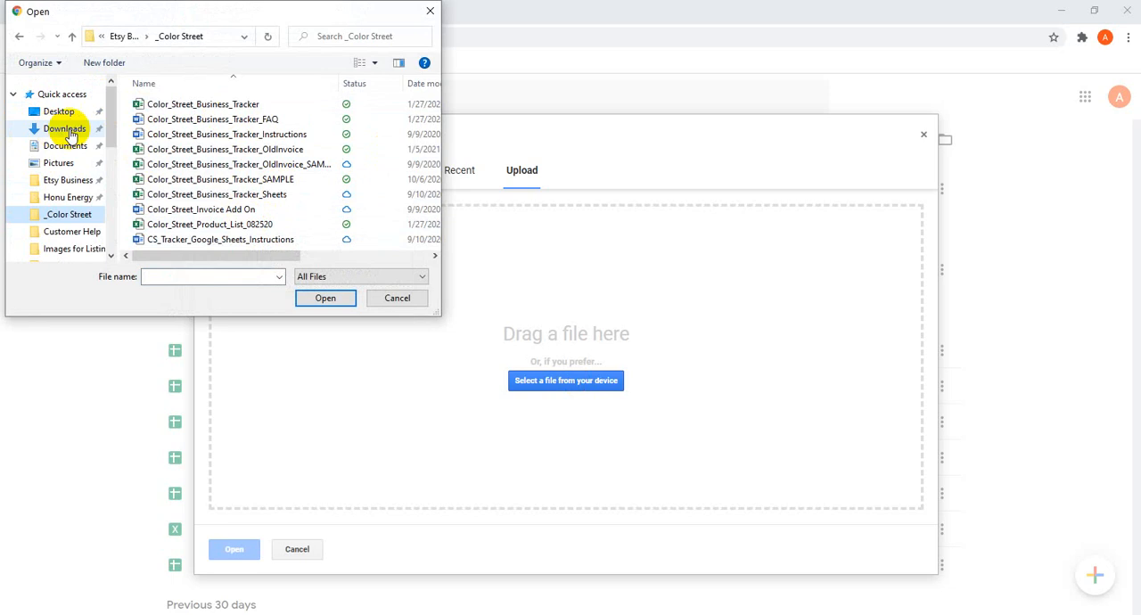
left_click(255, 224)
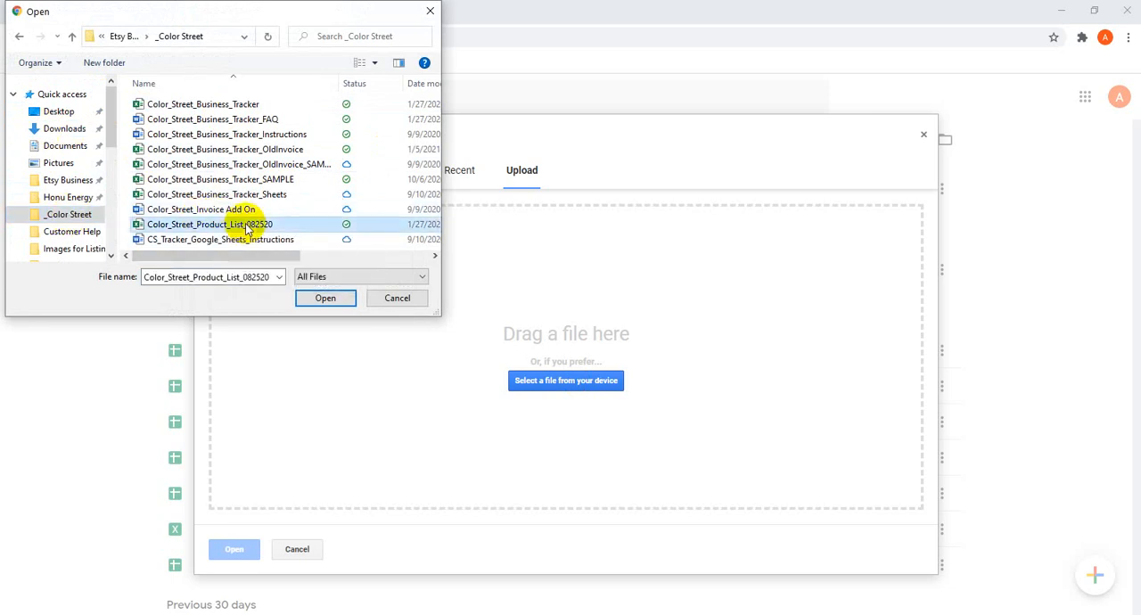
left_click(339, 302)
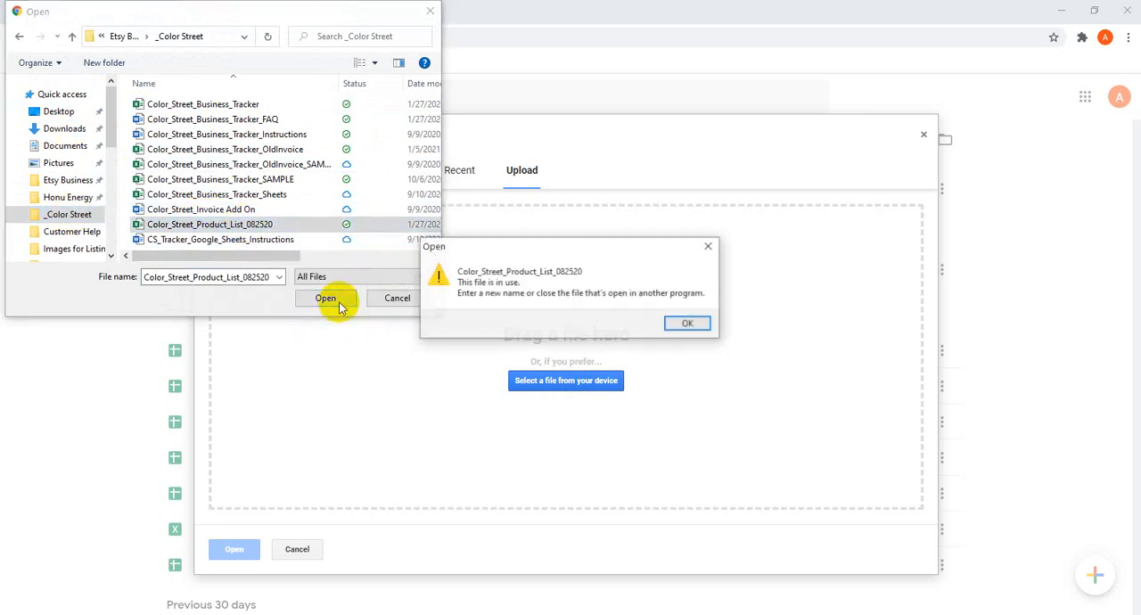
left_click(691, 326)
Close the Color_Street_Product_List_082520 workbook in Excel, discarding the clipboard contents, and upload that file to Google Sheets.
mouse_move(497, 607)
left_click(482, 551)
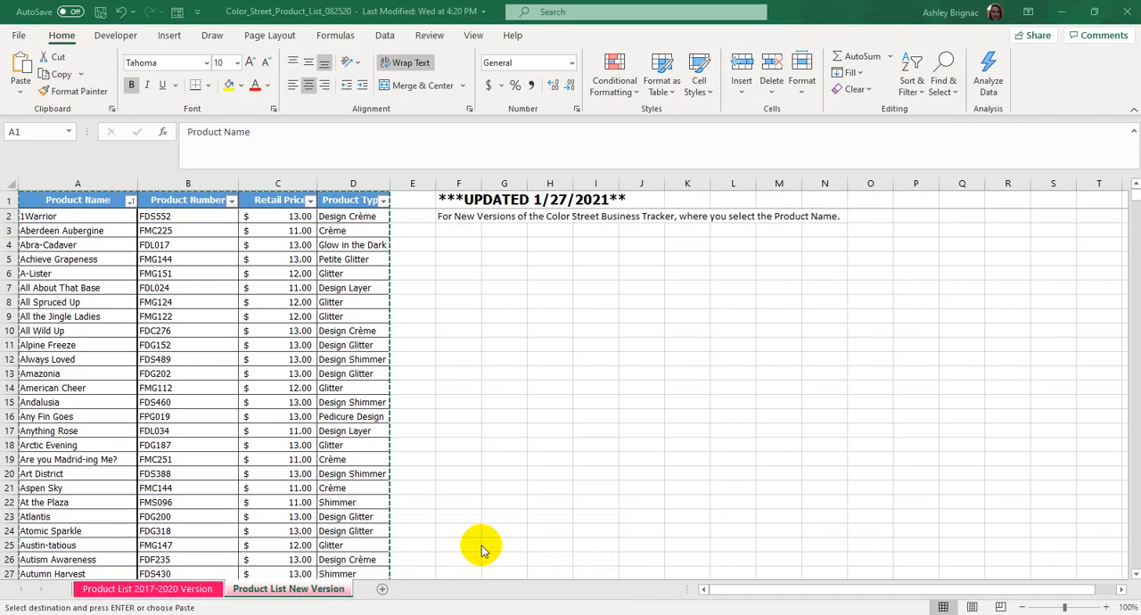
left_click(1128, 11)
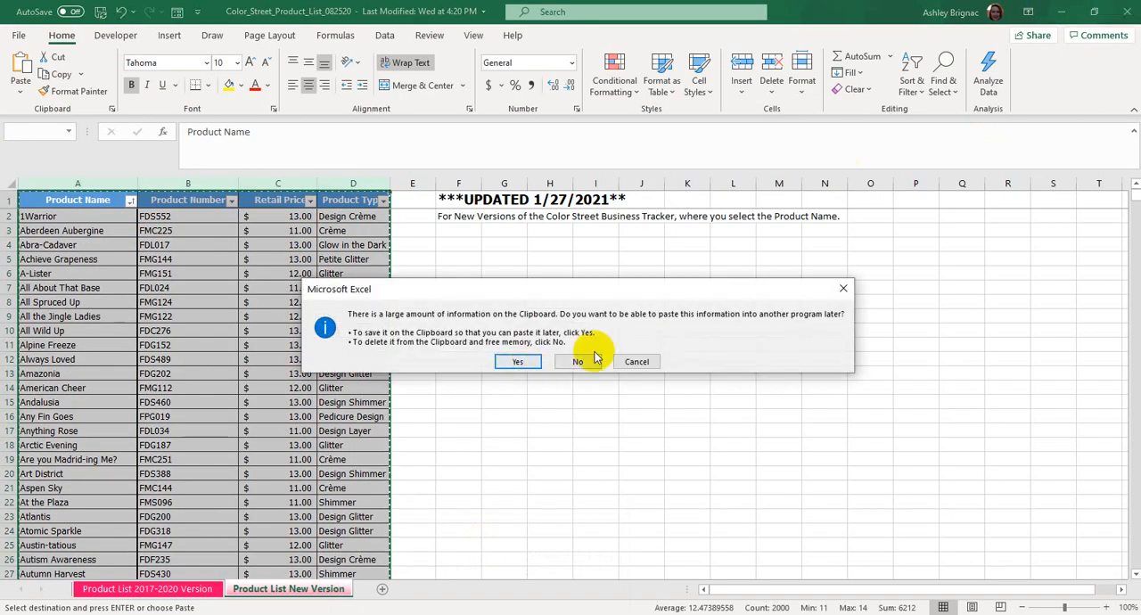
left_click(580, 362)
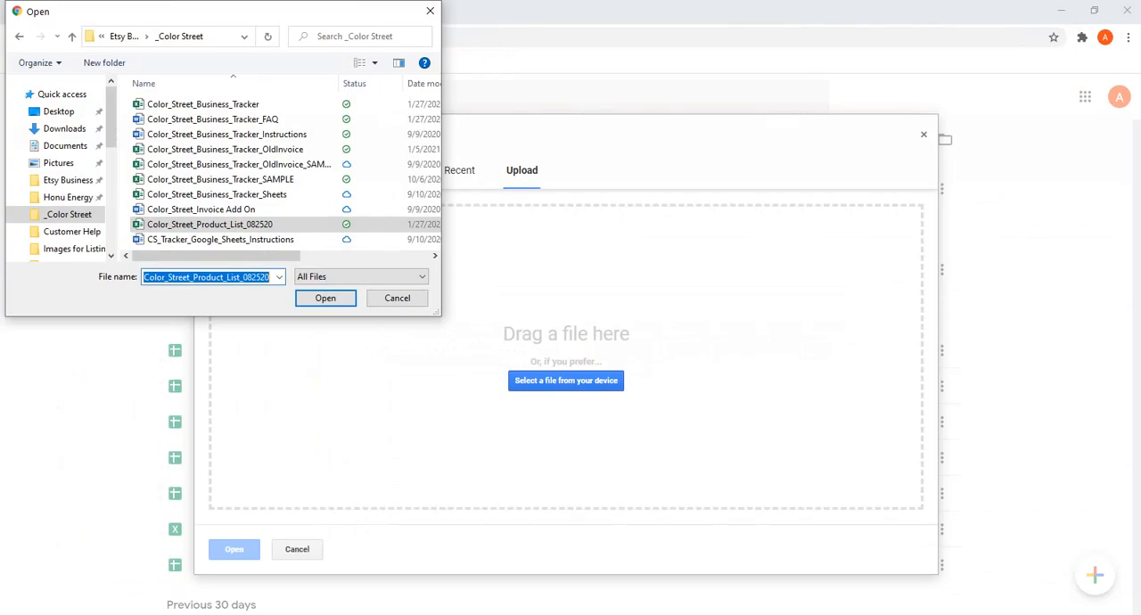
left_click(327, 300)
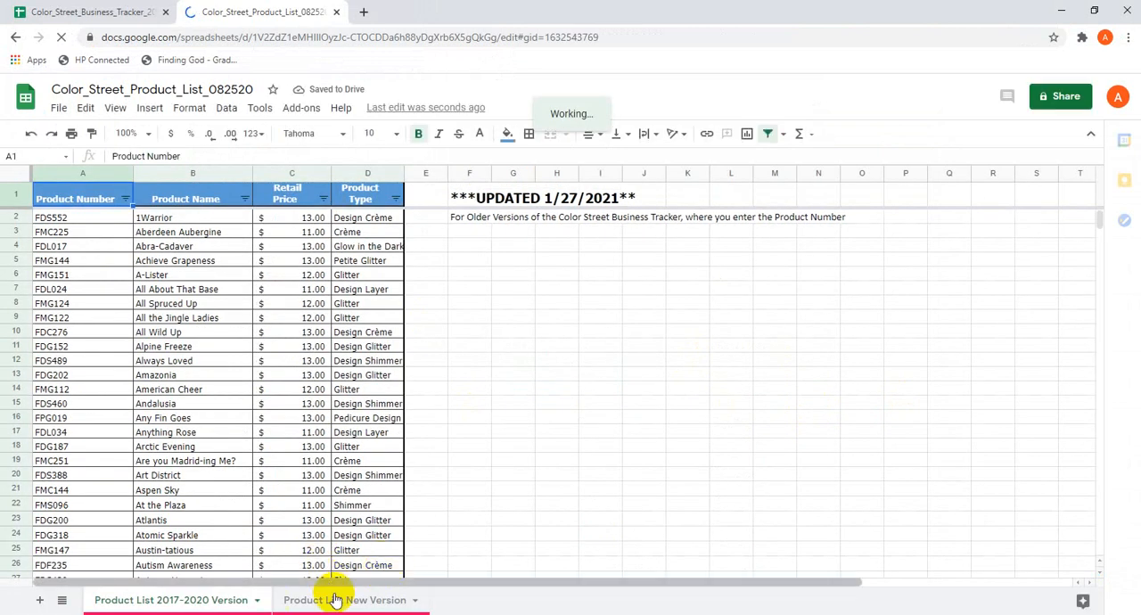
Check the Product List sheet in Color_Street_Business_Tracker_2020_Sample and return to the uploaded product list.
left_click(68, 9)
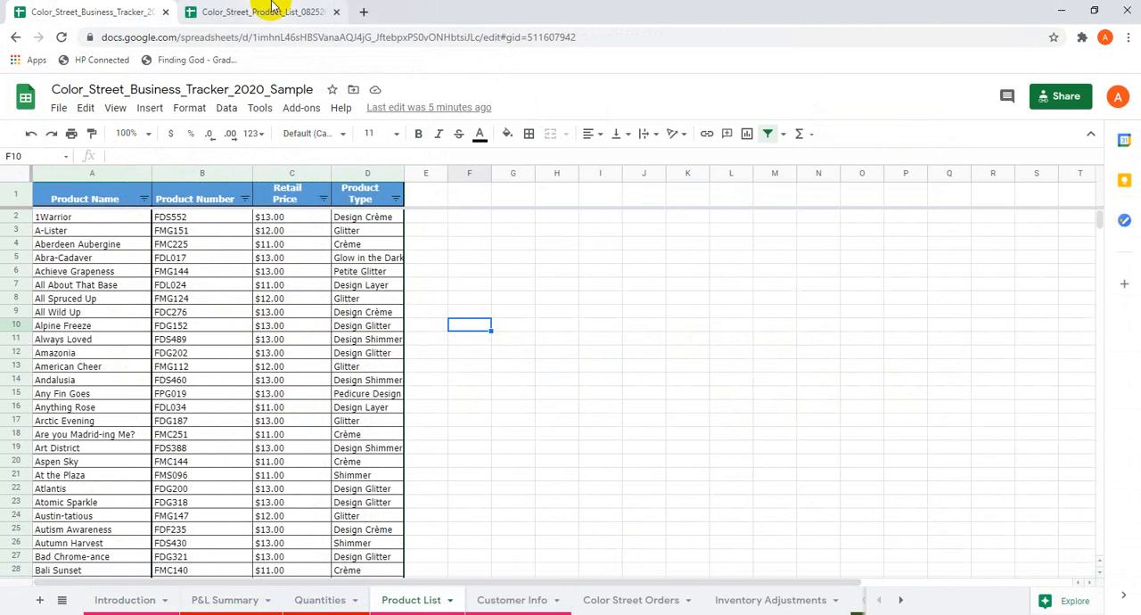
left_click(223, 10)
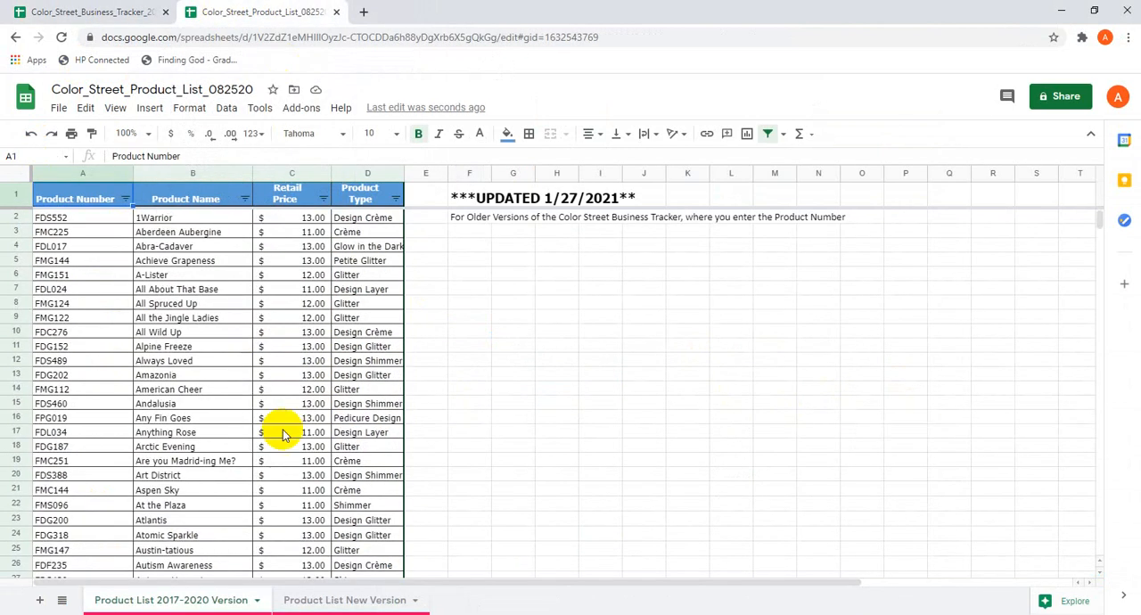
Copy columns A to D of the Product List New Version sheet in Color_Street_Product_List_082520.
left_click(378, 606)
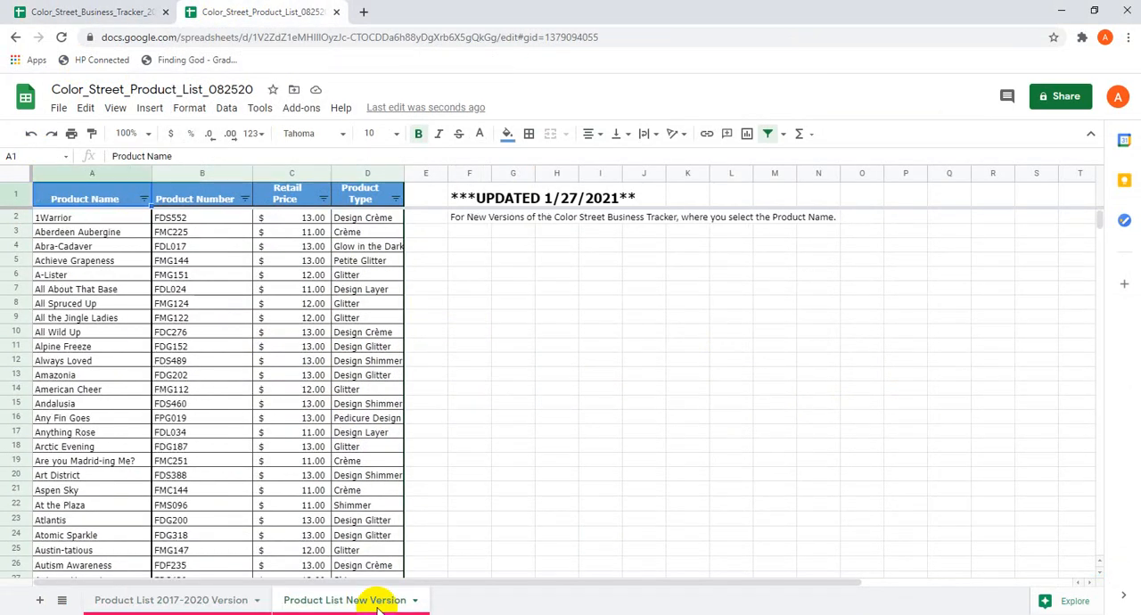
left_click(94, 173)
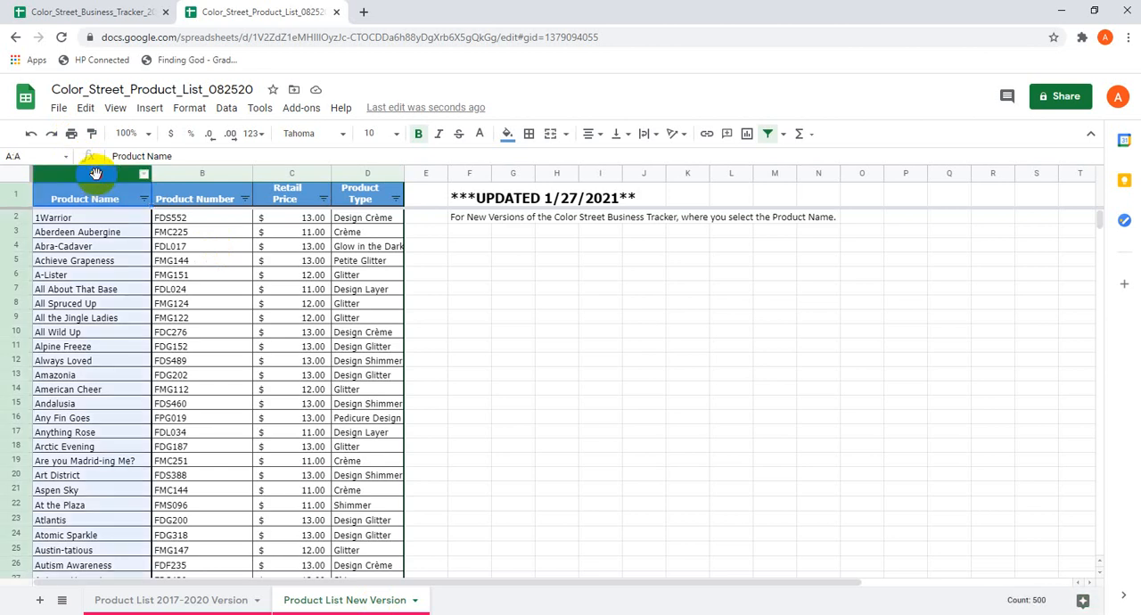
left_click_drag(121, 181, 388, 198)
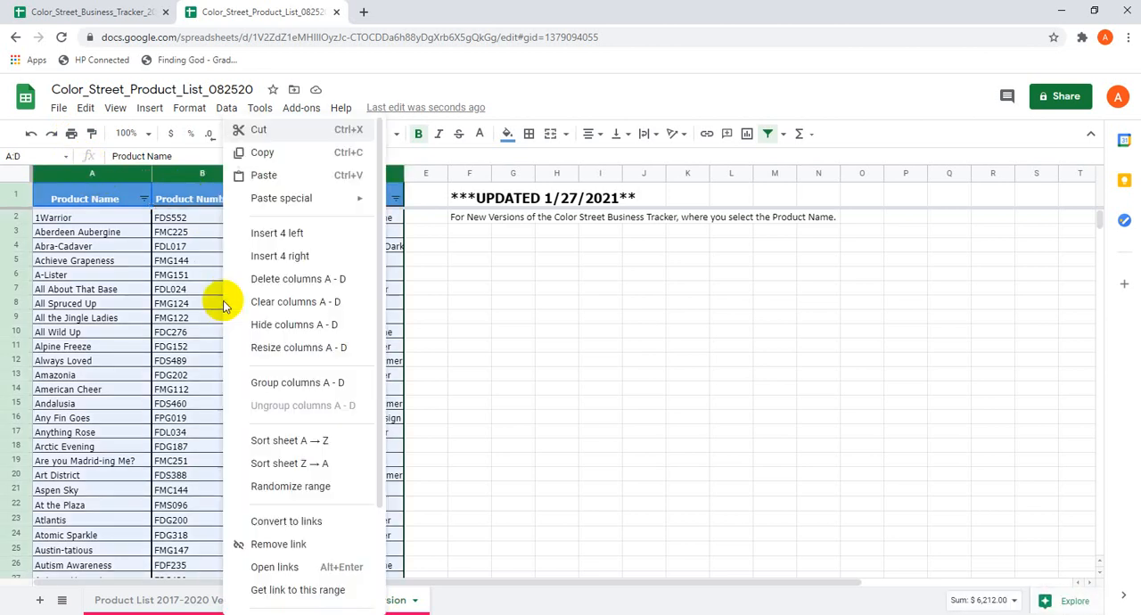
right_click(223, 301)
left_click(274, 158)
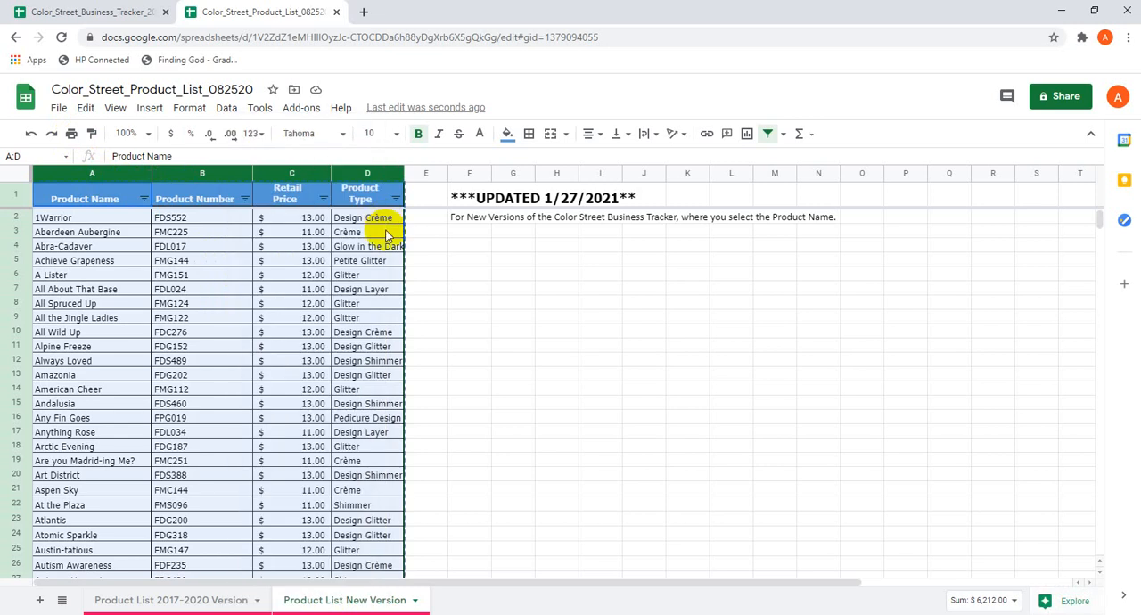
Paste the copied product list as values only into the Product List sheet of Color_Street_Business_Tracker_2020_Sample, starting at column A.
left_click(96, 12)
left_click(67, 174)
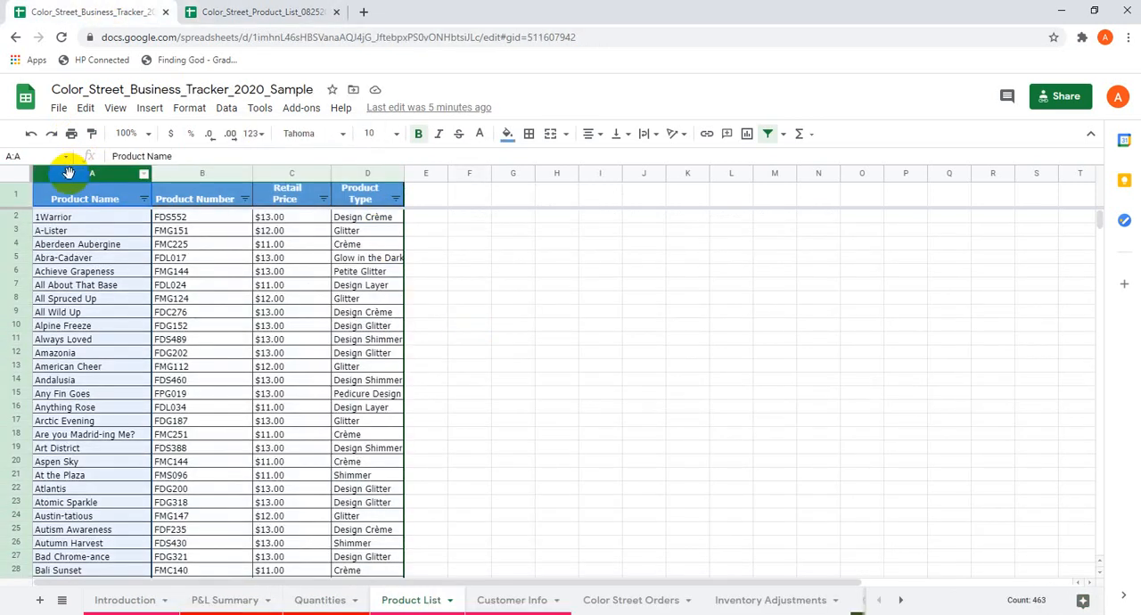
right_click(106, 180)
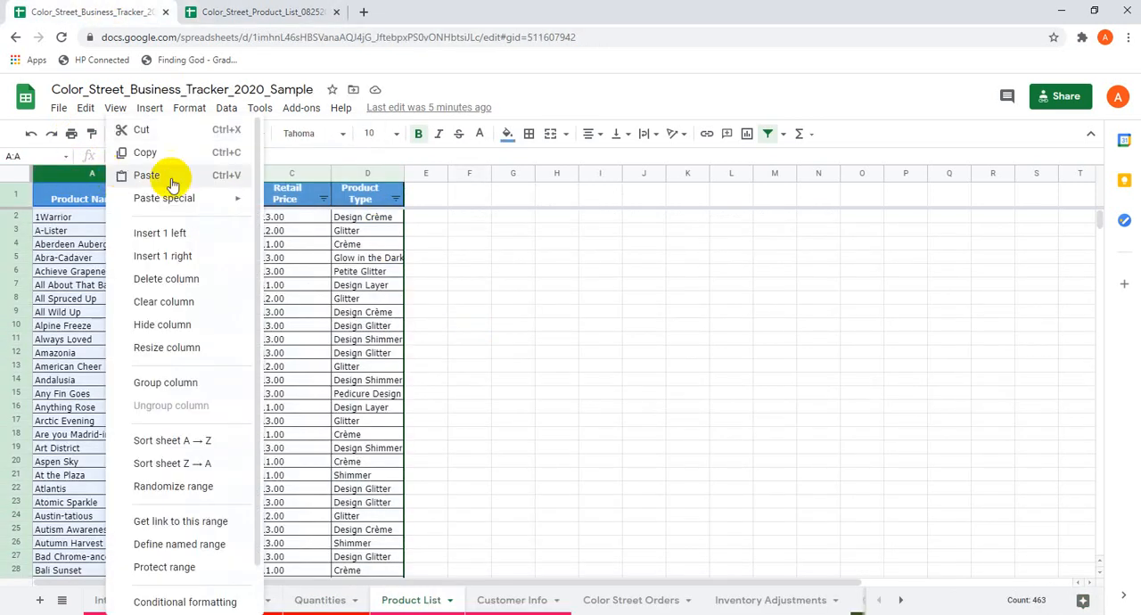
mouse_move(216, 202)
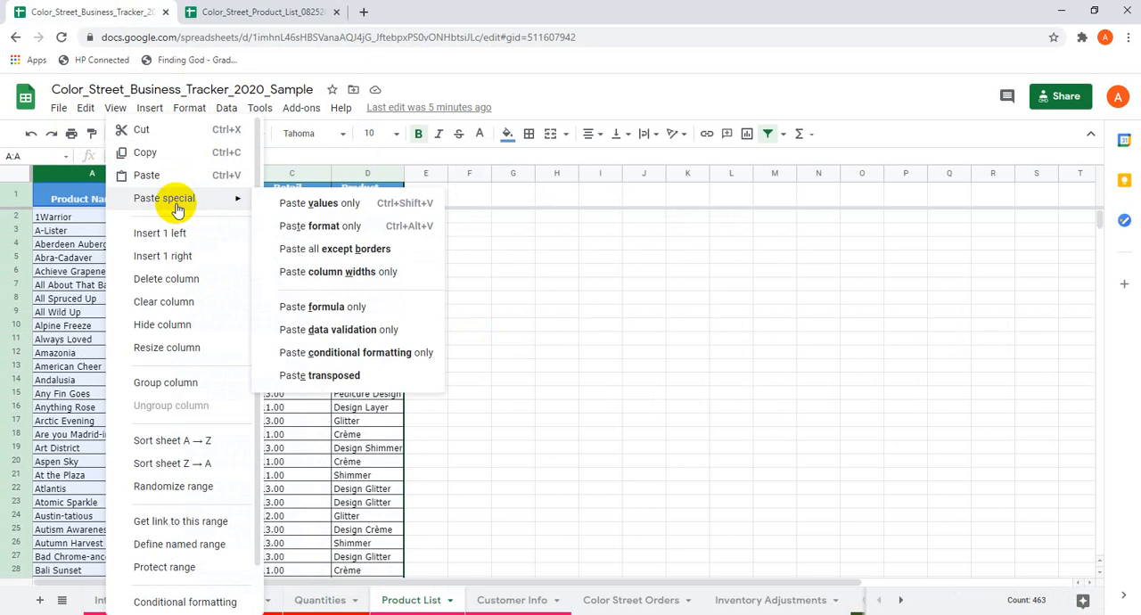
left_click(364, 203)
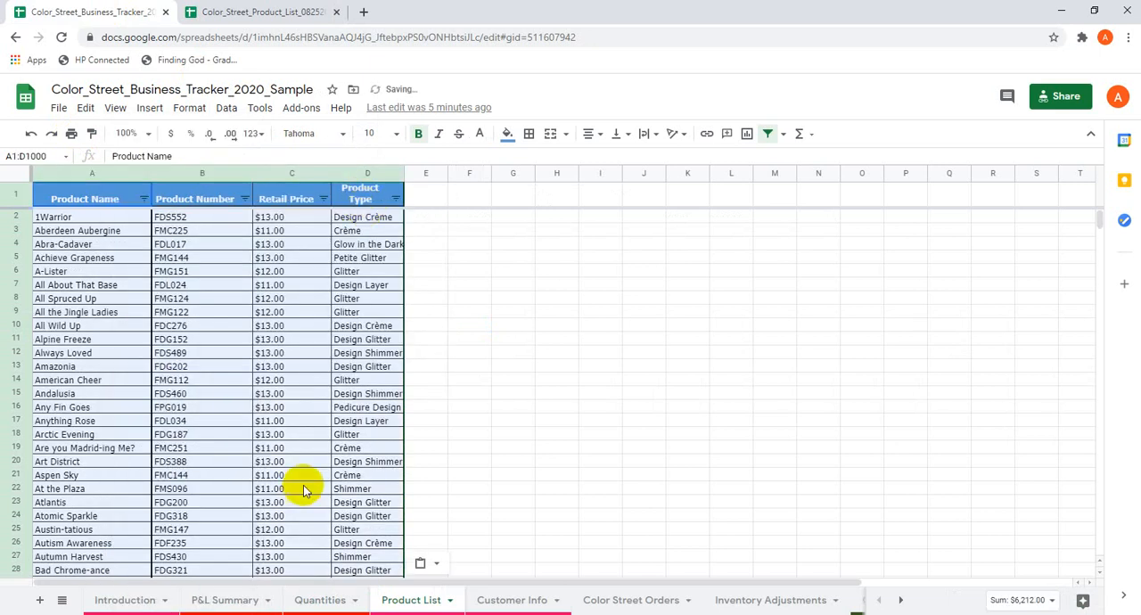
left_click(280, 420)
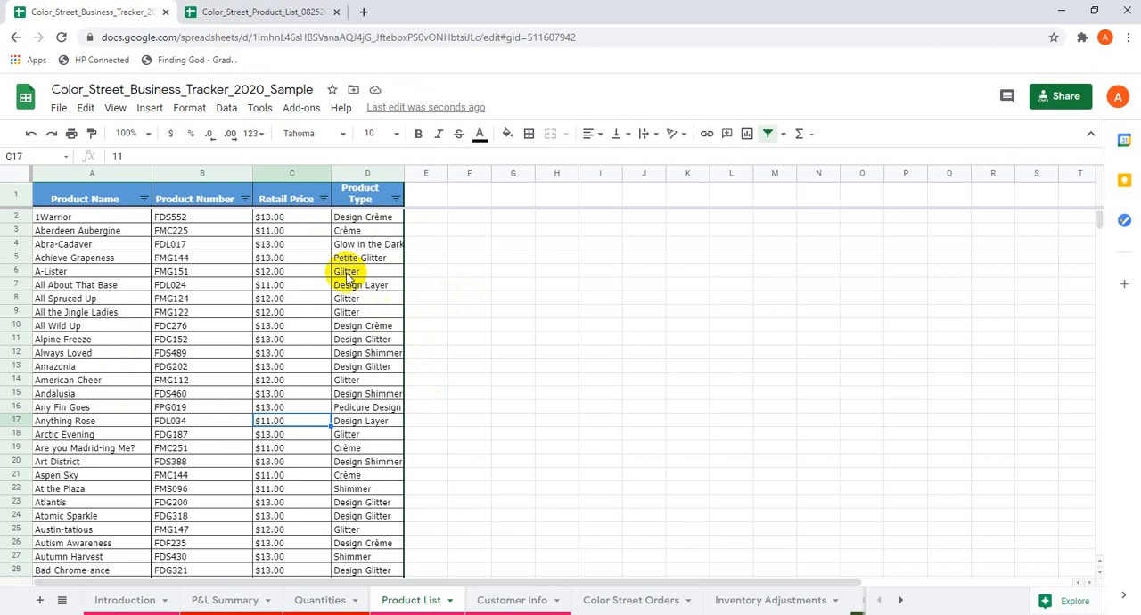
Check the Retail Price column in the uploaded product list and return to the business tracker's Product List sheet.
left_click(241, 11)
left_click(300, 361)
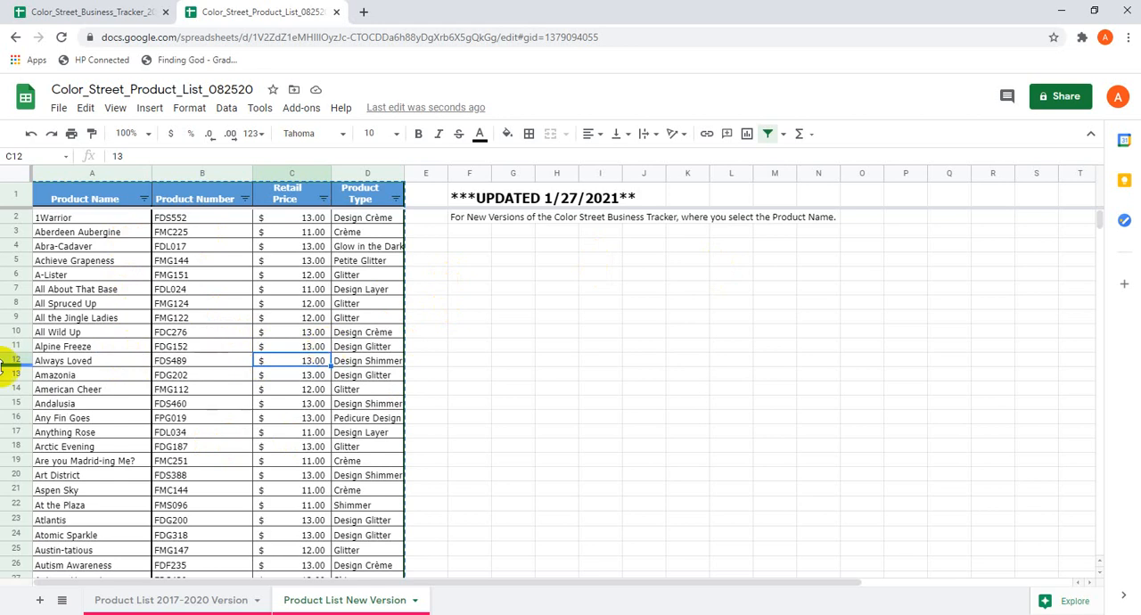
left_click(107, 11)
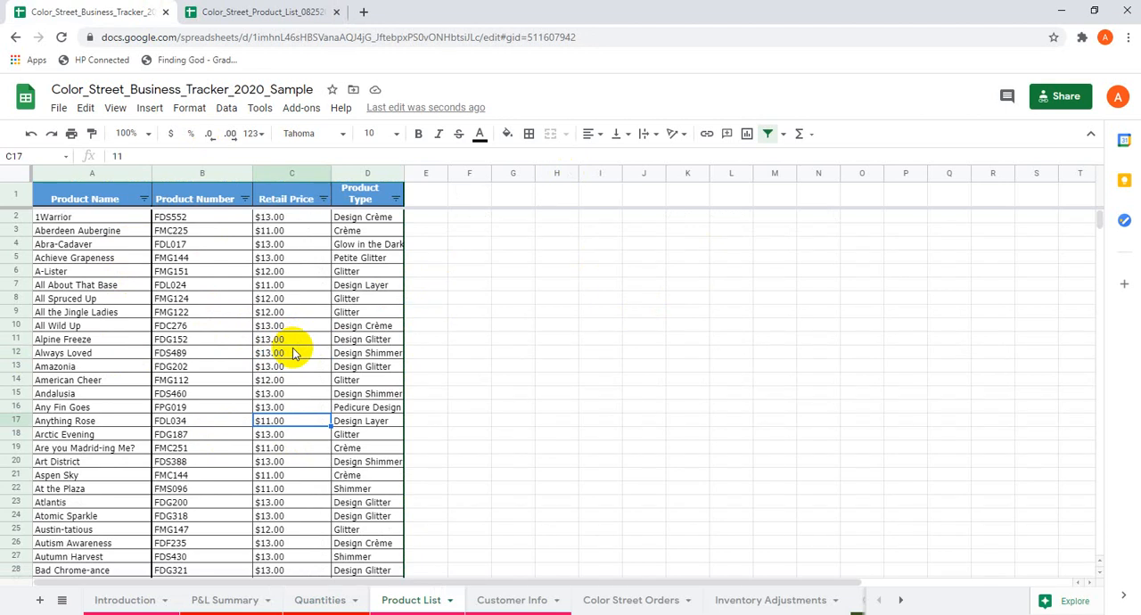
right_click(105, 242)
mouse_move(219, 198)
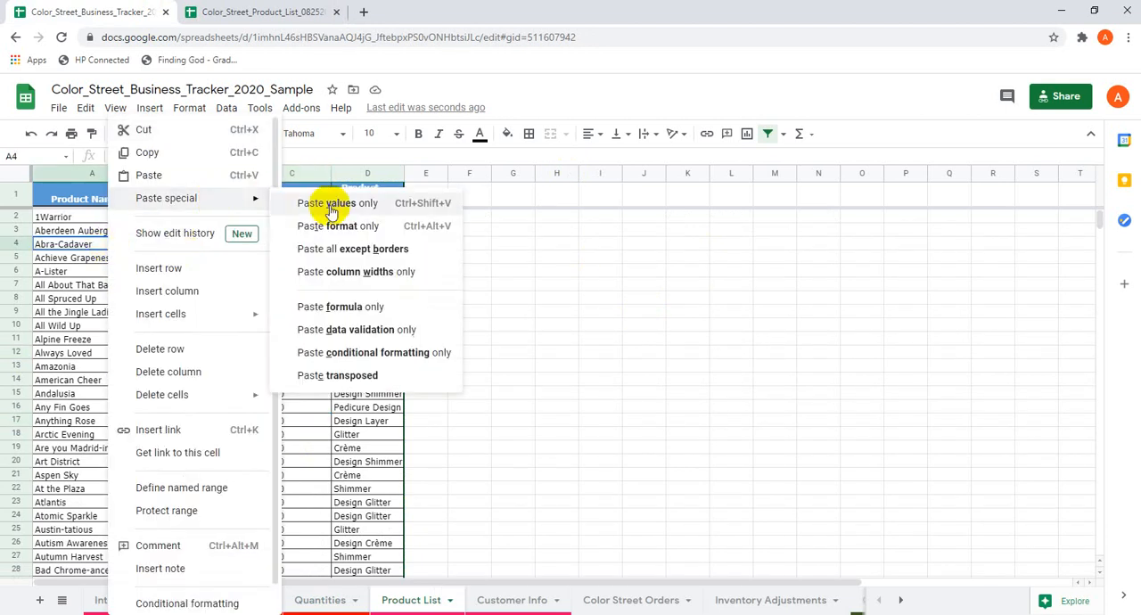
left_click(740, 285)
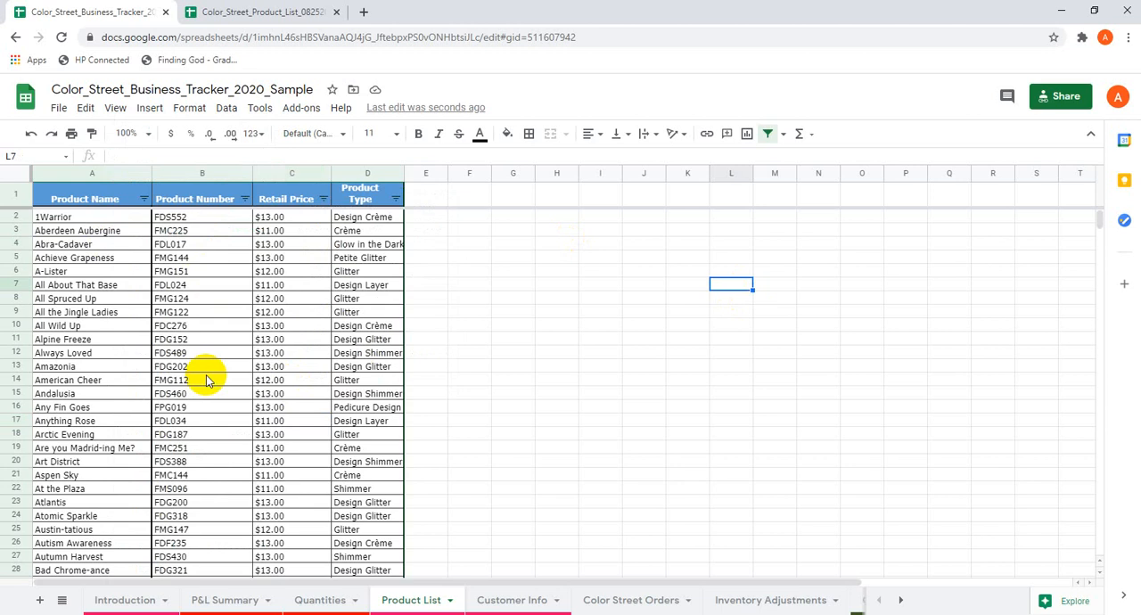